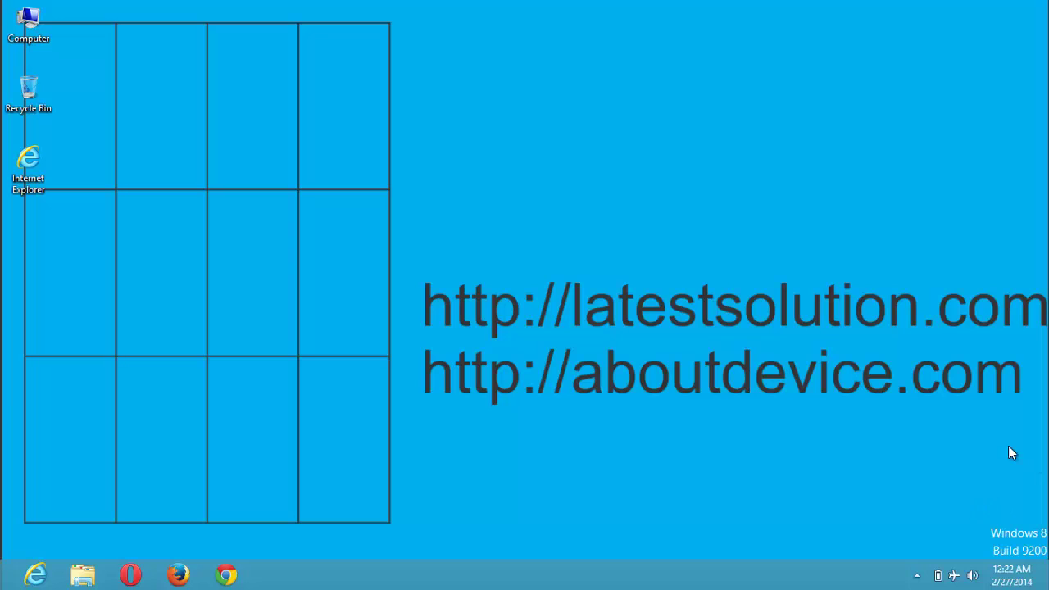
Open System properties from Computer's context menu, close it, then reopen with Win+Pause and close
right_click(33, 23)
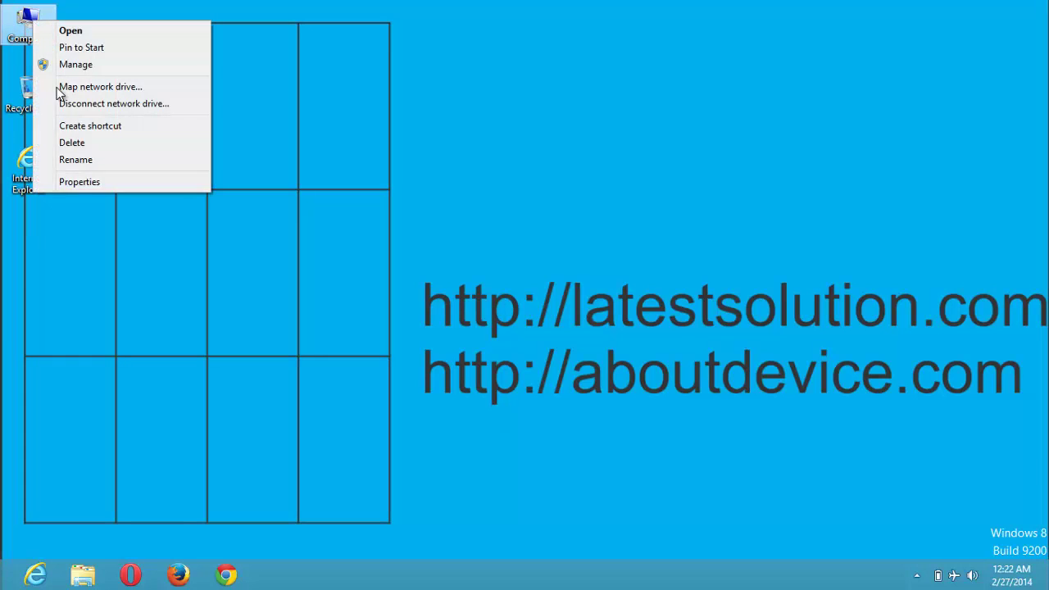
click(75, 182)
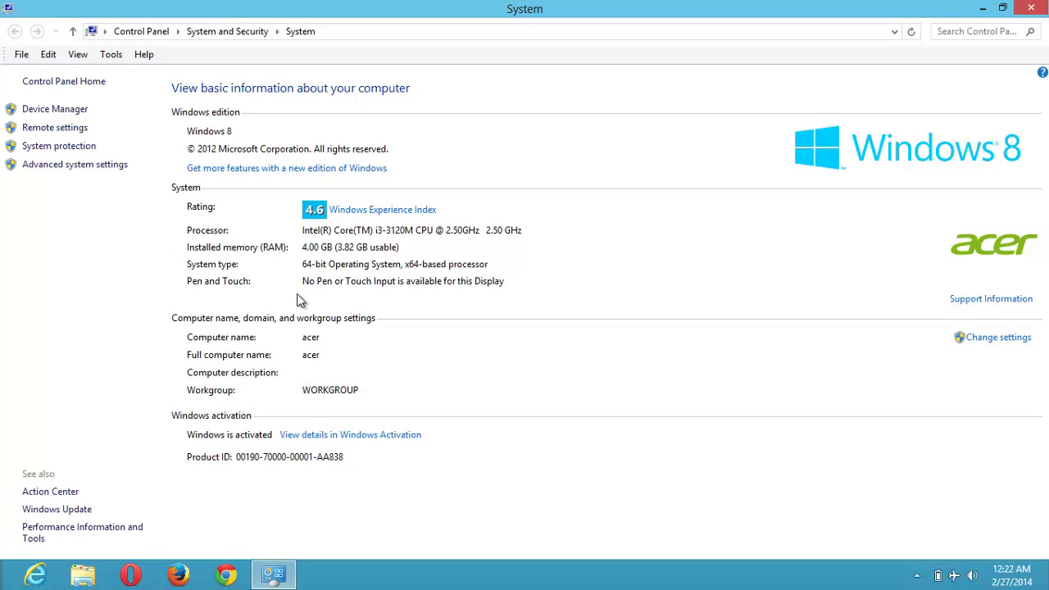
click(1039, 6)
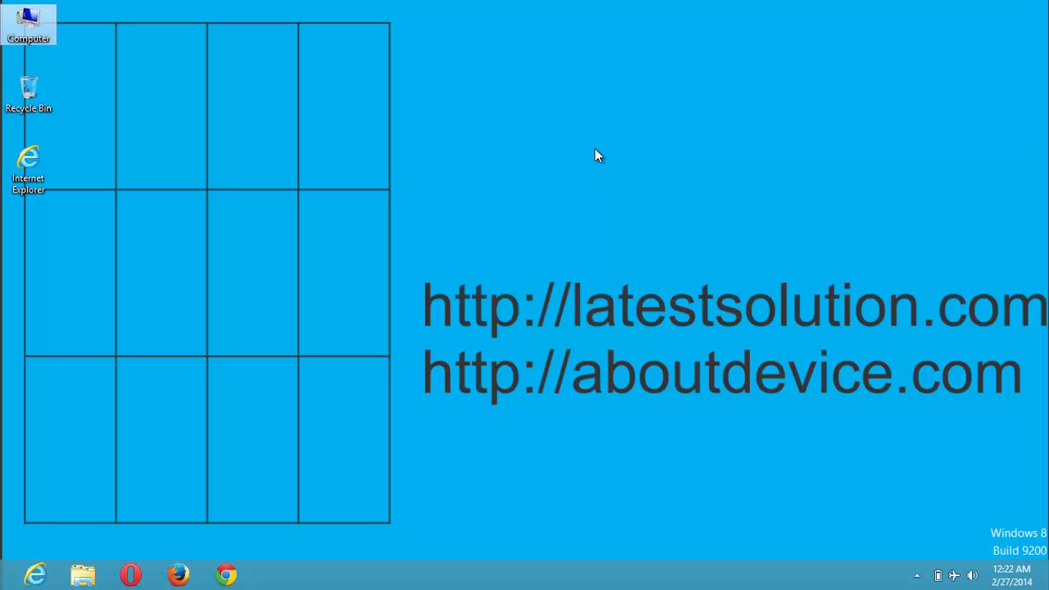
key(super+Pause)
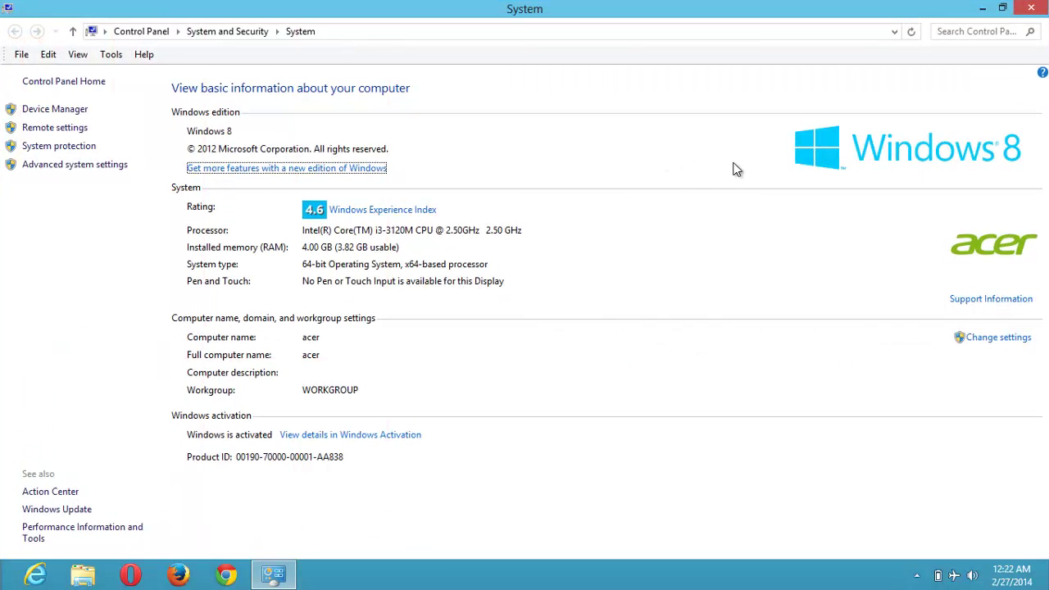
click(1035, 14)
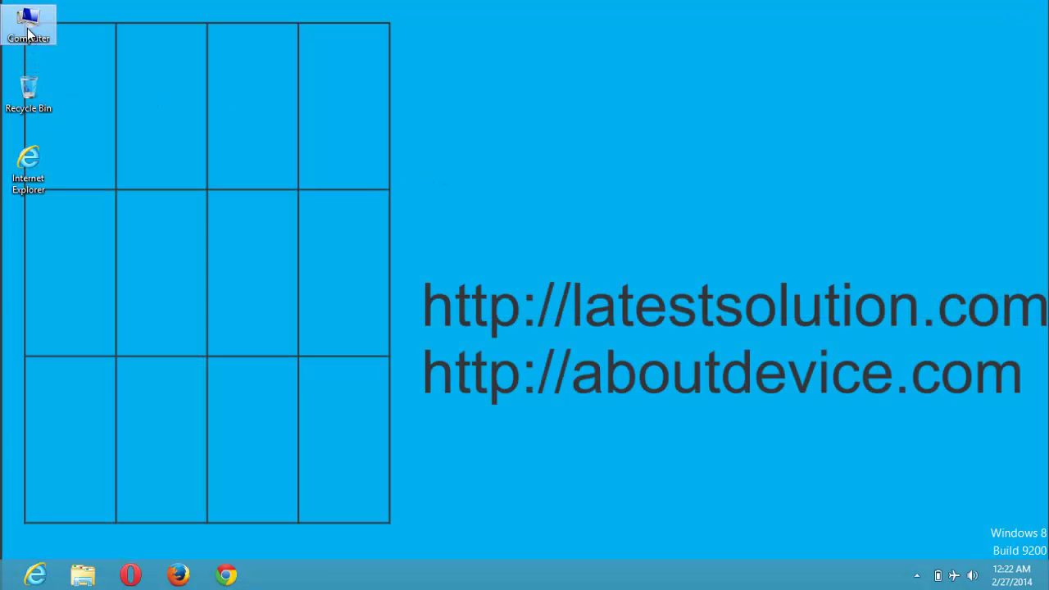
Open System properties from the Computer drives view, review it, then close both windows
double_click(26, 27)
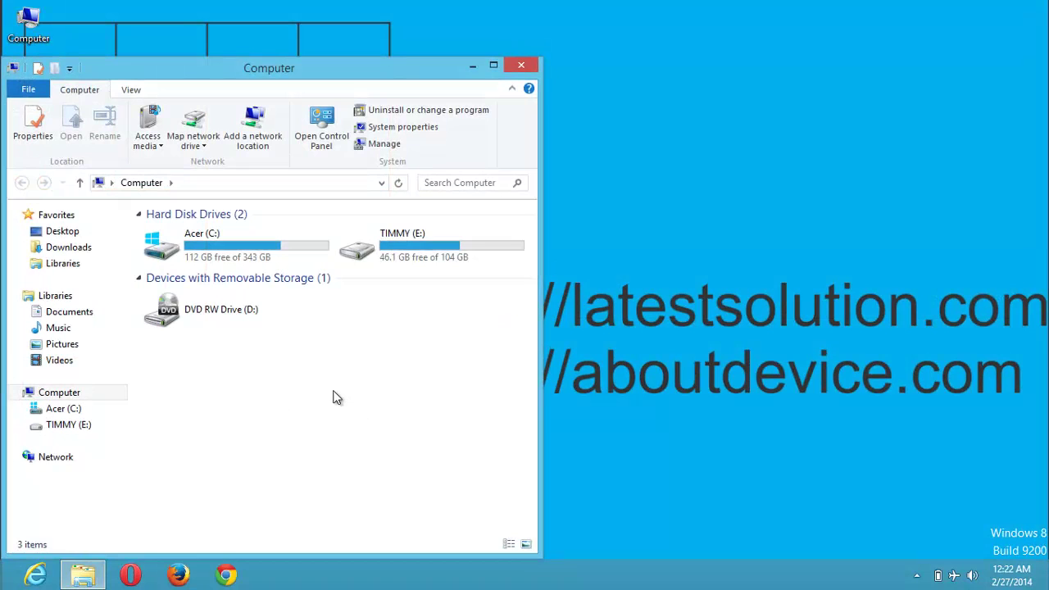
right_click(329, 388)
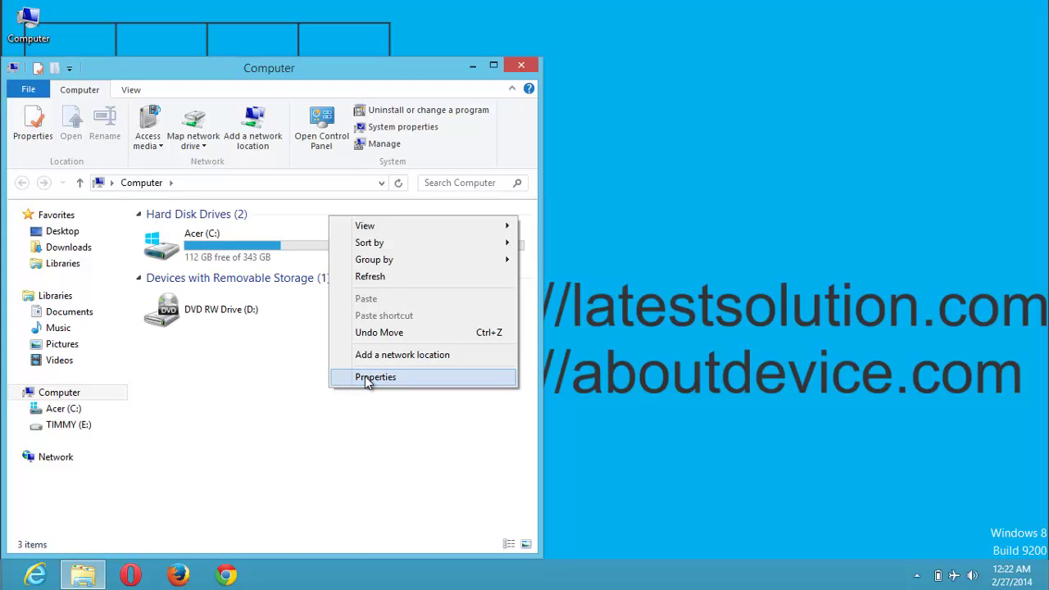
click(366, 379)
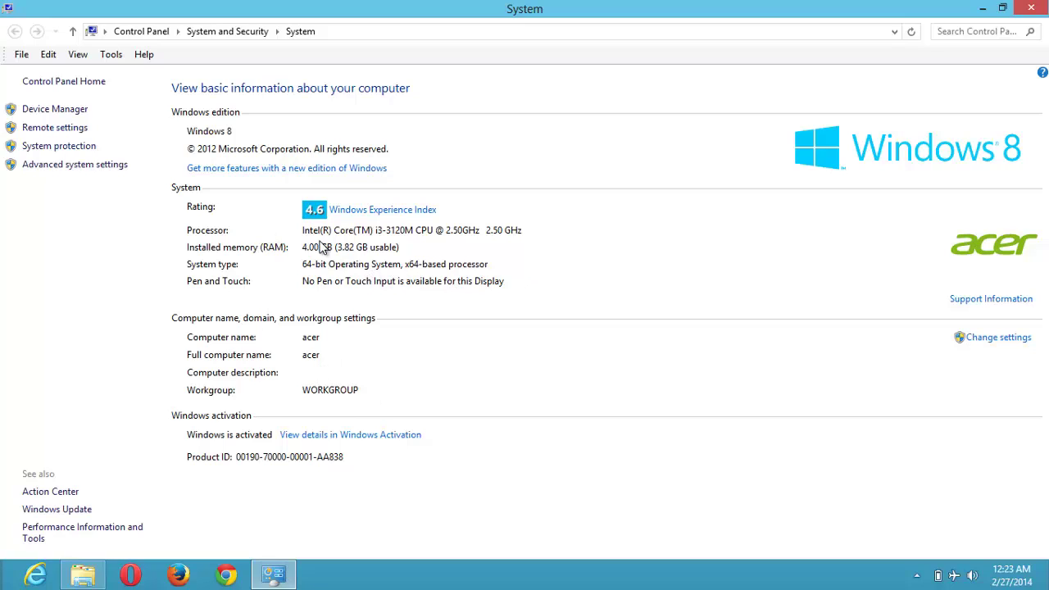
click(1039, 8)
click(529, 65)
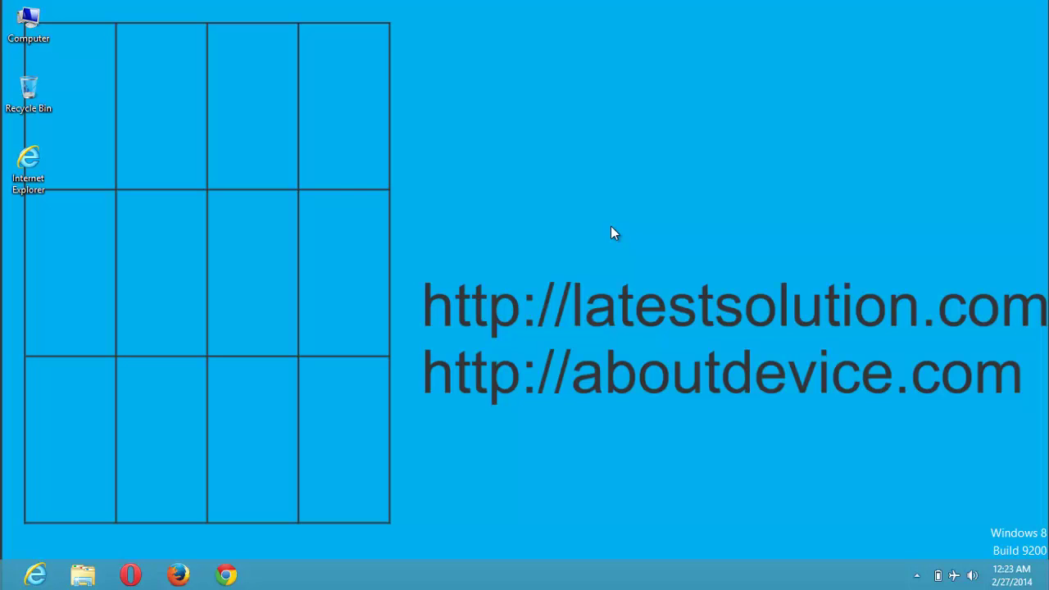
Enter dxdiag in the Run dialog, replacing the prefilled program name
key(super+r)
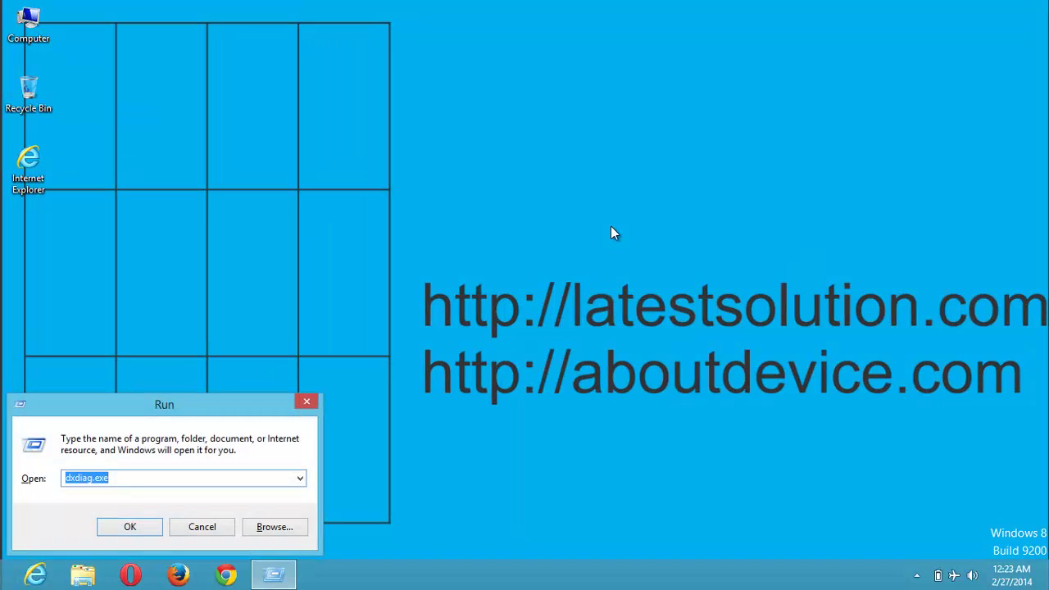
key(BackSpace)
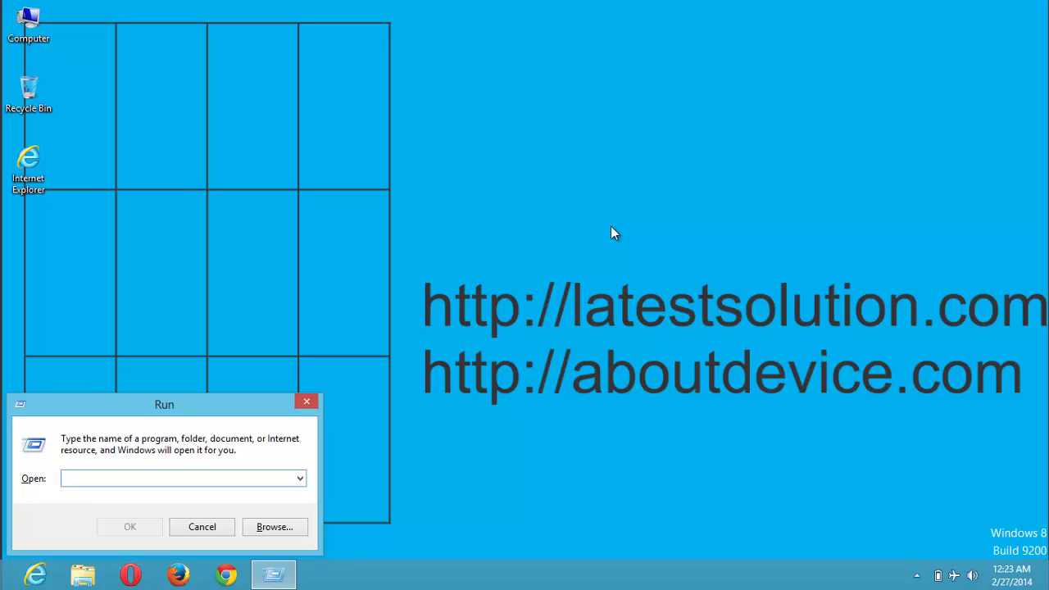
text(dx)
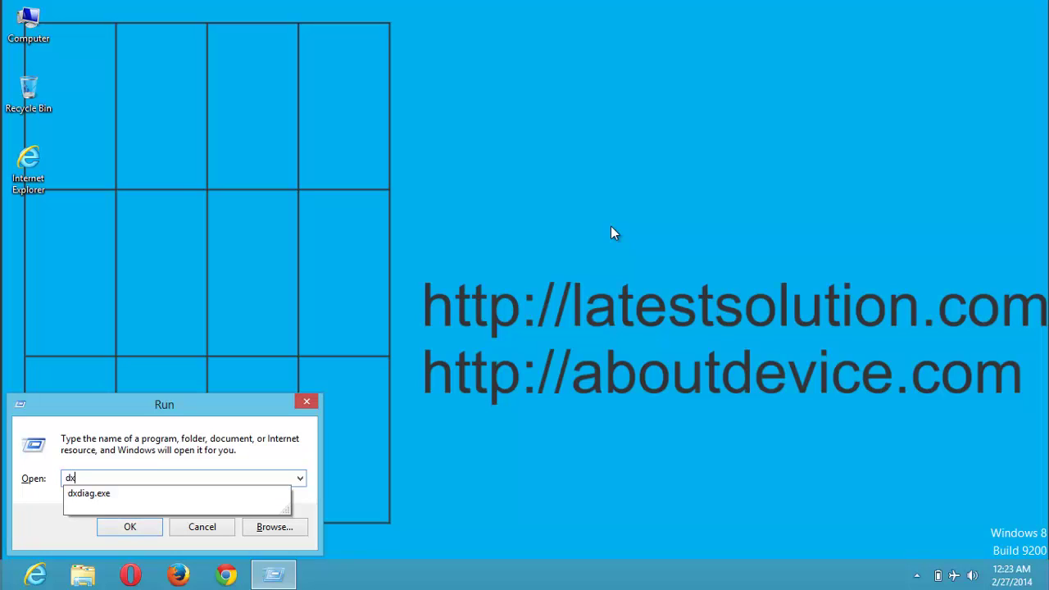
text(dia)
text(g)
Launch dxdiag and view the Display tab showing Intel(R) HD Graphics 4000 and its drivers
click(137, 528)
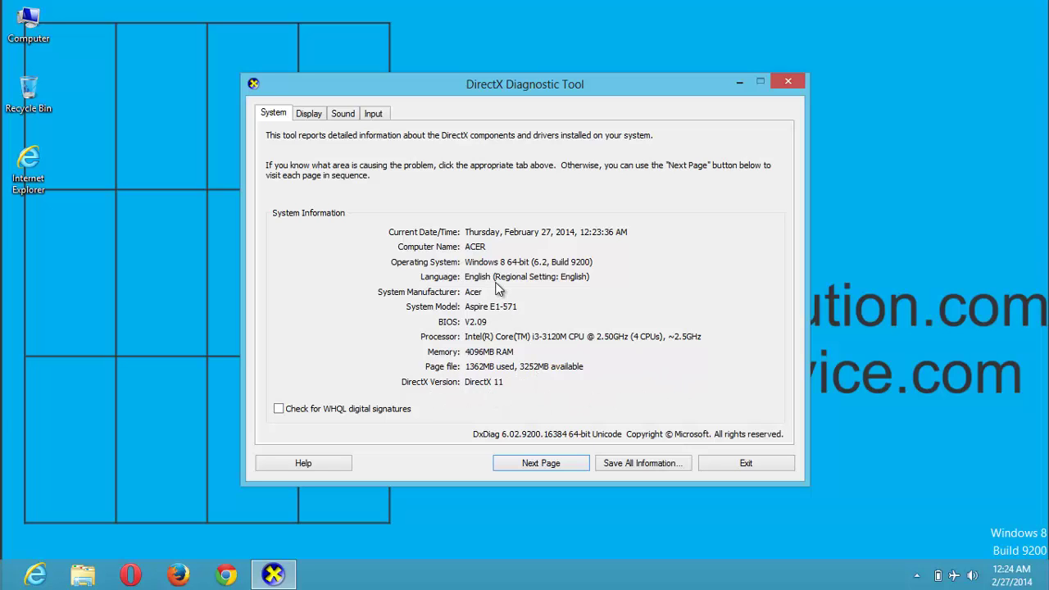
click(307, 113)
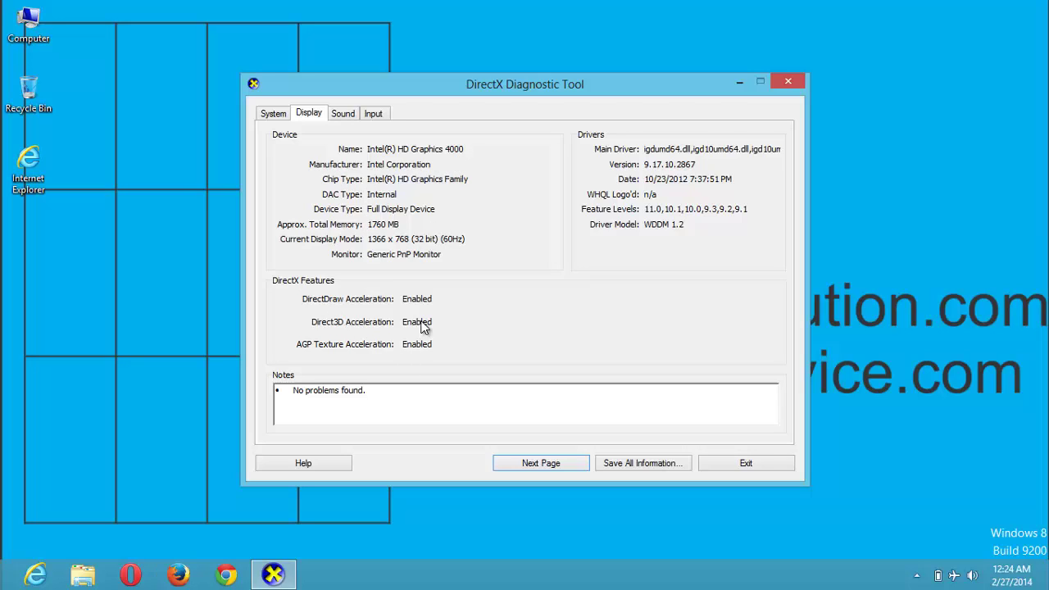
Check the Sound and Input tabs, select the Keyboard device, then return to the System tab
click(343, 115)
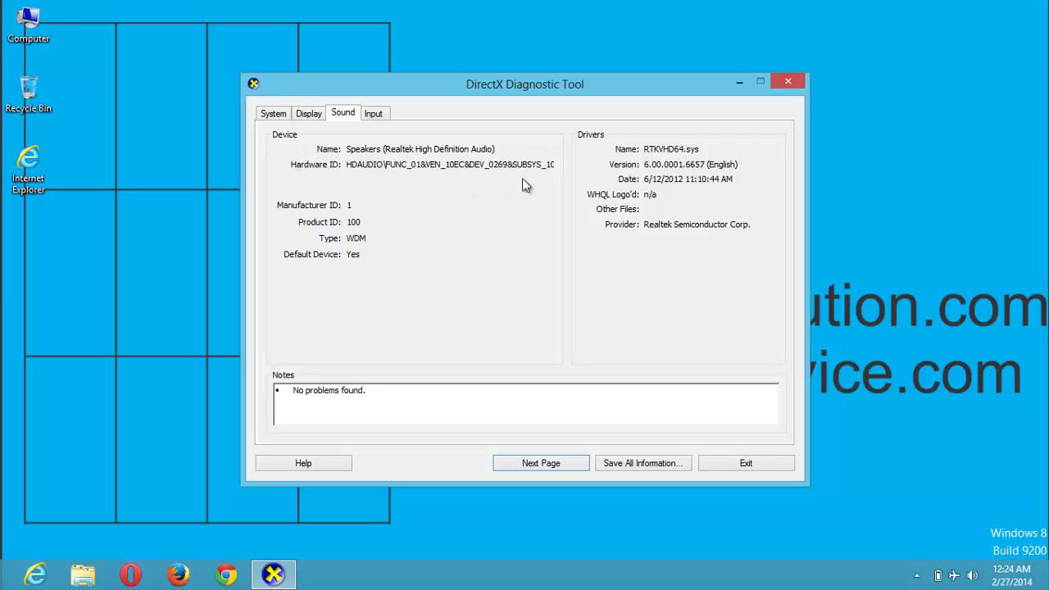
click(373, 115)
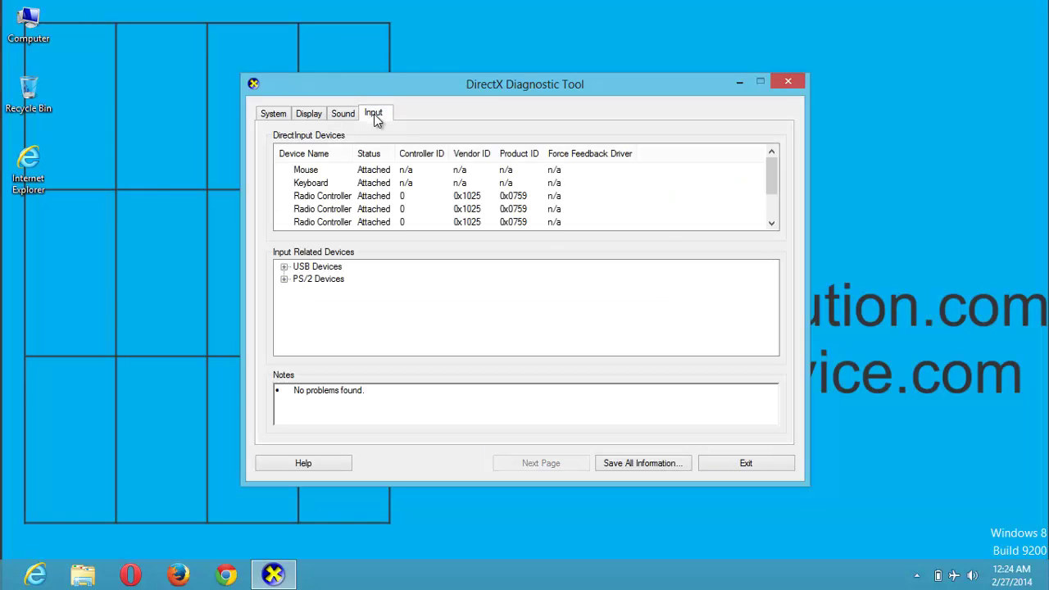
click(311, 169)
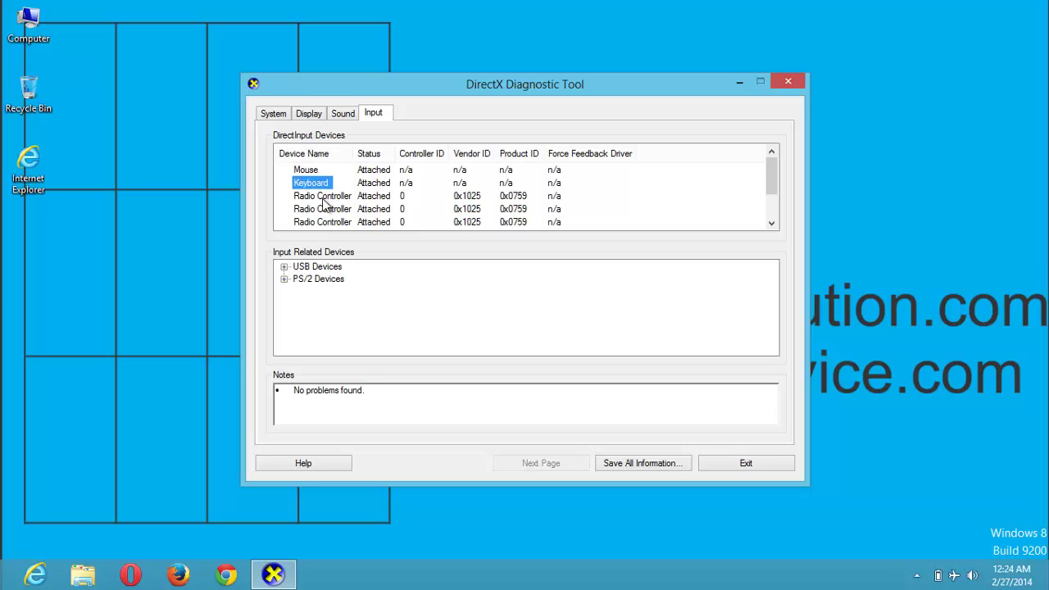
click(282, 120)
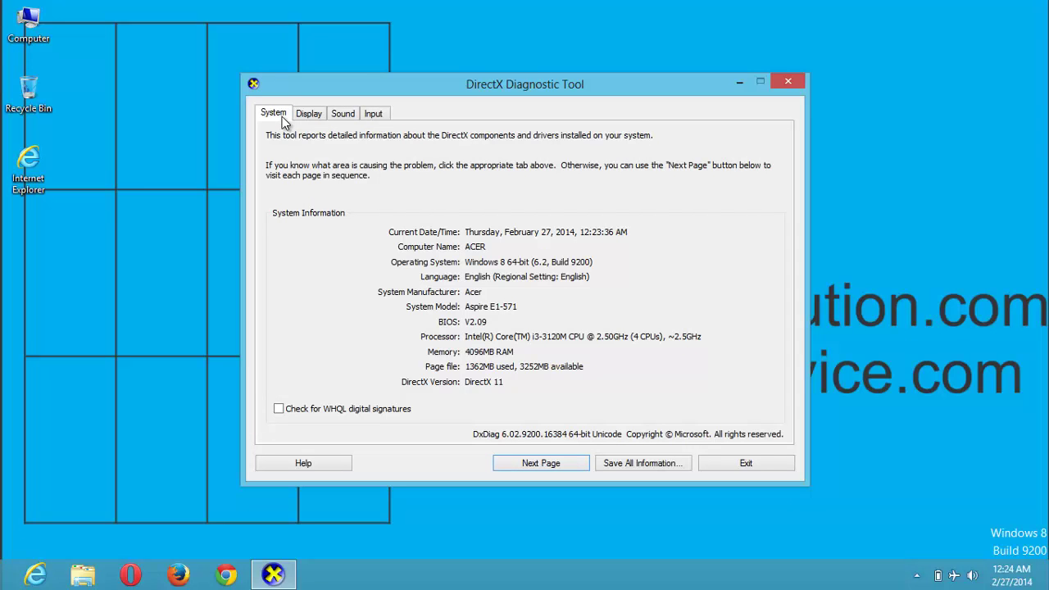
key(super+r)
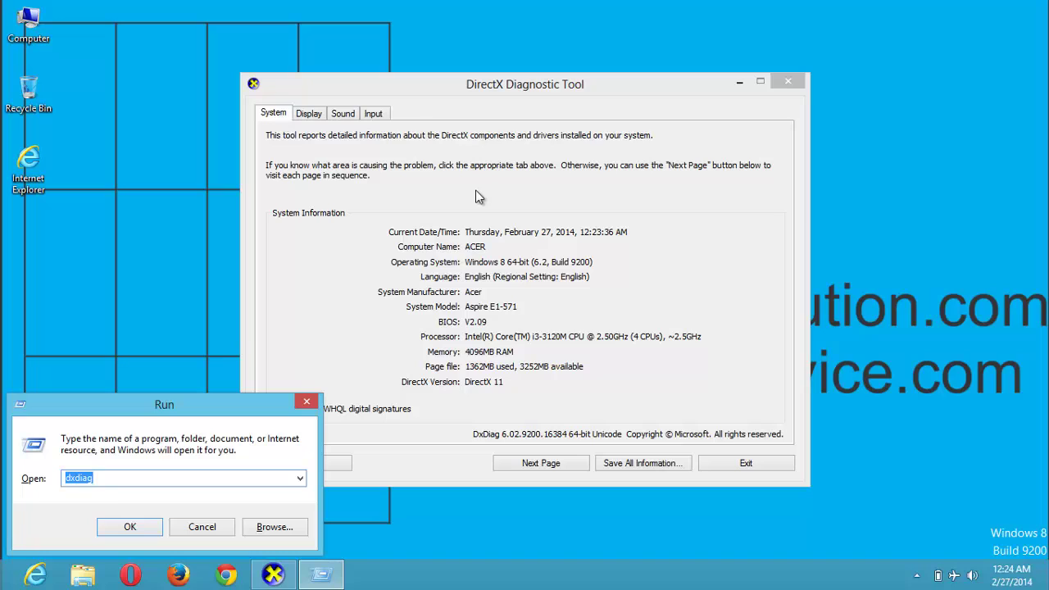
click(105, 478)
drag(97, 478, 61, 479)
click(151, 529)
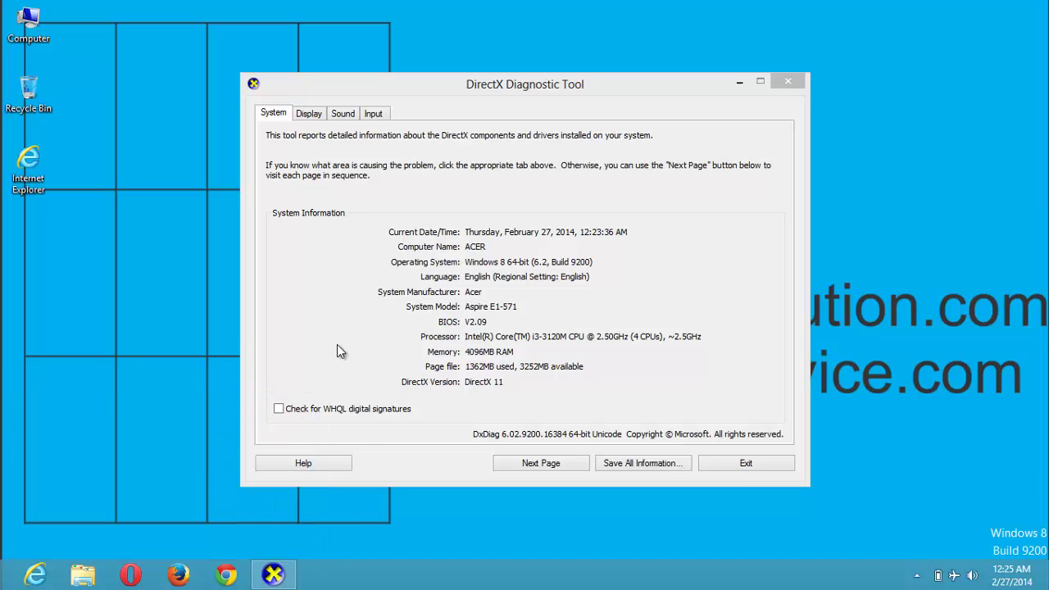